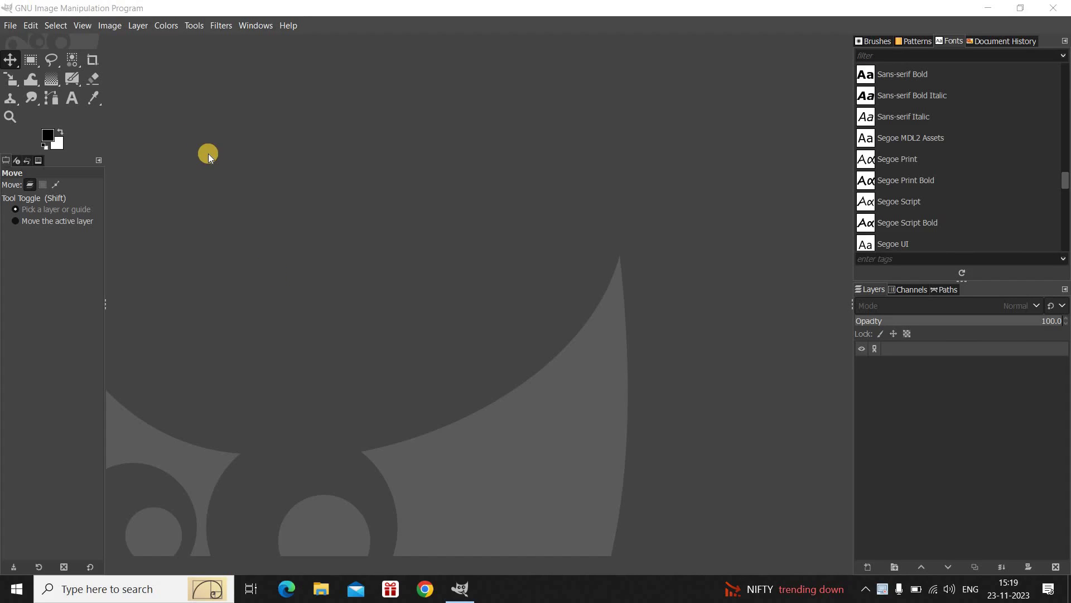
Make a new 1920×1080 image filled with white via File > New
{"action": "left_click", "coordinate": [169, 135]}
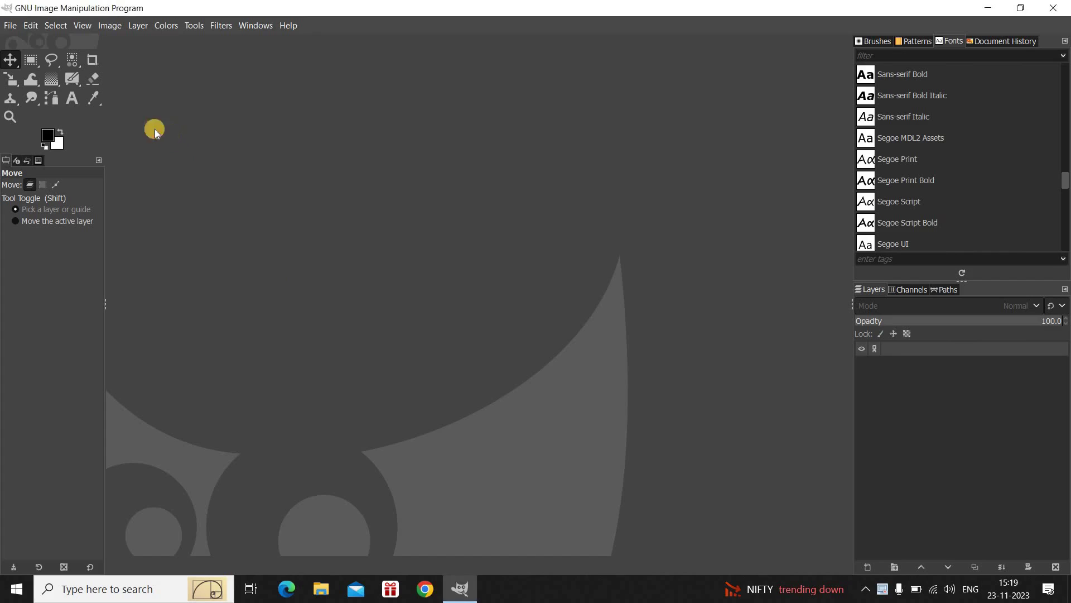
{"action": "left_click", "coordinate": [10, 26]}
{"action": "left_click", "coordinate": [11, 42]}
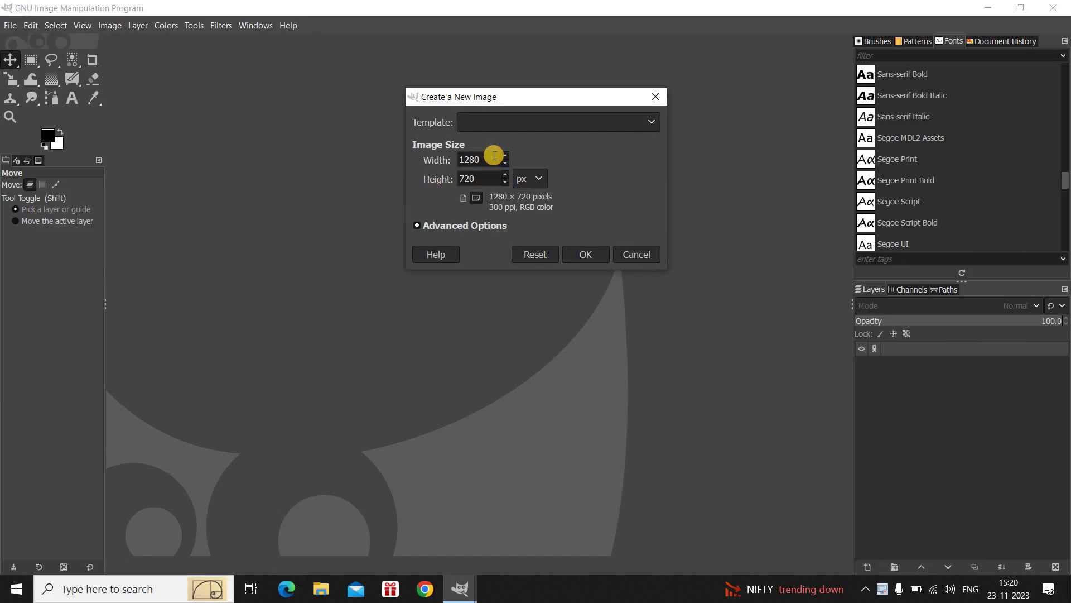
{"action": "key", "text": "BackSpace"}
{"action": "key", "text": "BackSpace"}
{"action": "key", "text": "BackSpace"}
{"action": "type", "text": "920"}
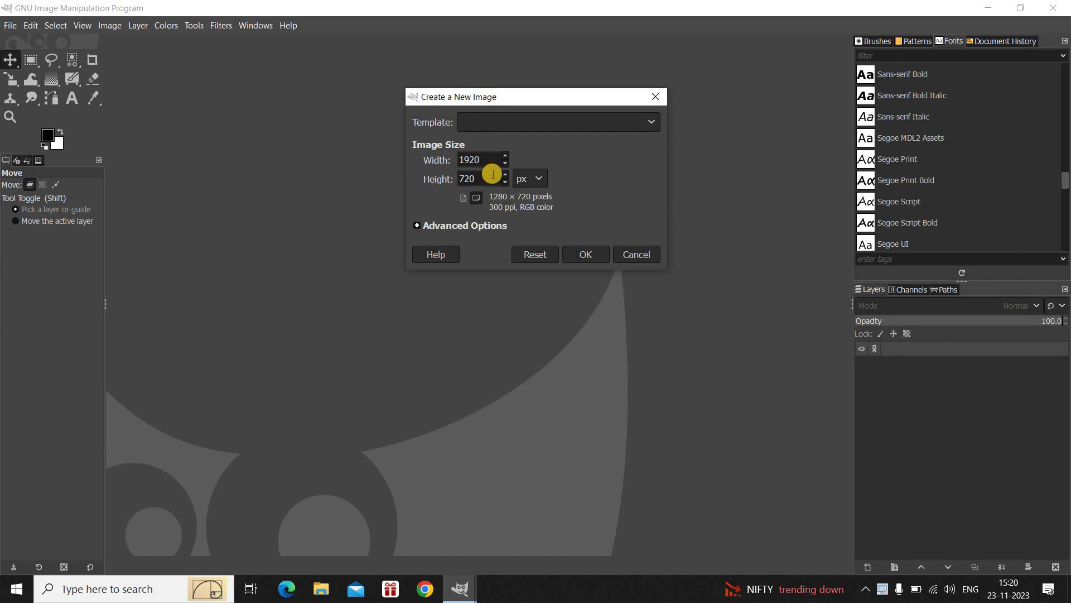
{"action": "left_click", "coordinate": [493, 177]}
{"action": "key", "text": "BackSpace"}
{"action": "key", "text": "BackSpace"}
{"action": "key", "text": "BackSpace"}
{"action": "type", "text": "1080"}
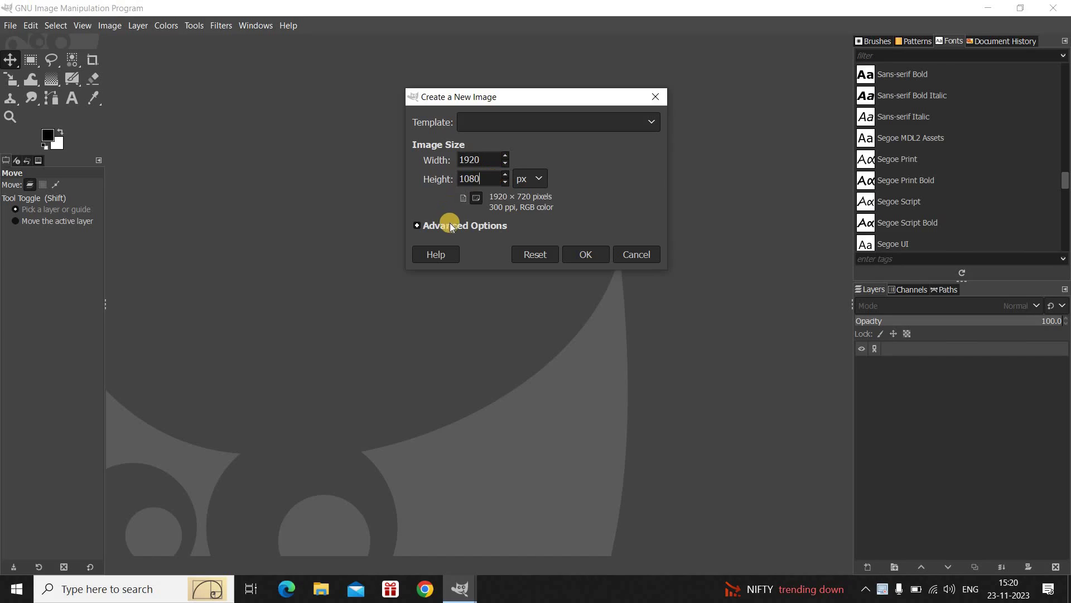
{"action": "left_click", "coordinate": [467, 225]}
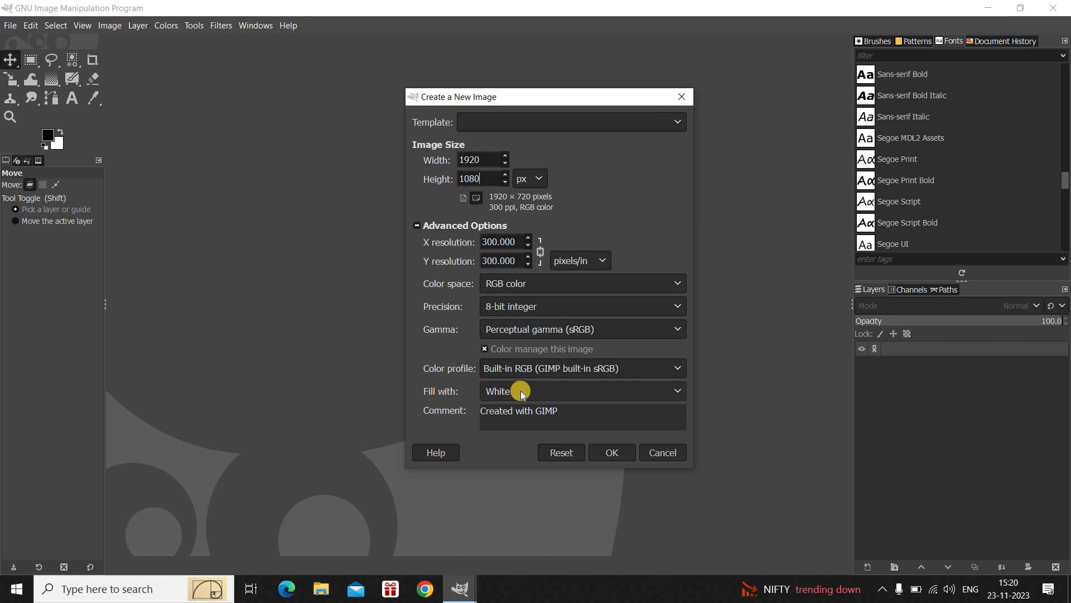
{"action": "left_click", "coordinate": [615, 456]}
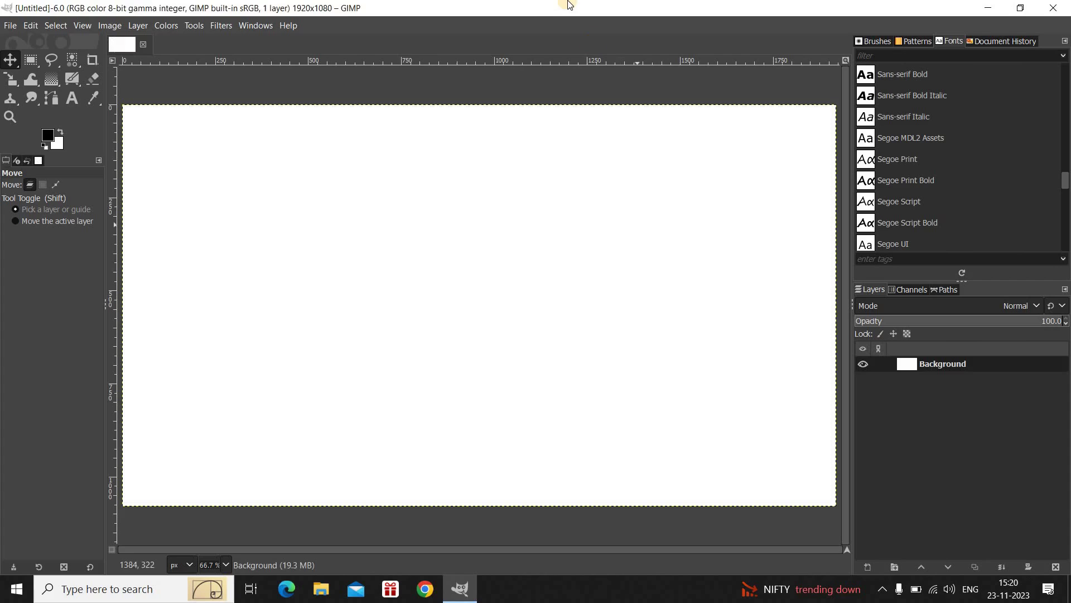
Add a vertical guide at 50% of the canvas width
{"action": "key", "text": "minus"}
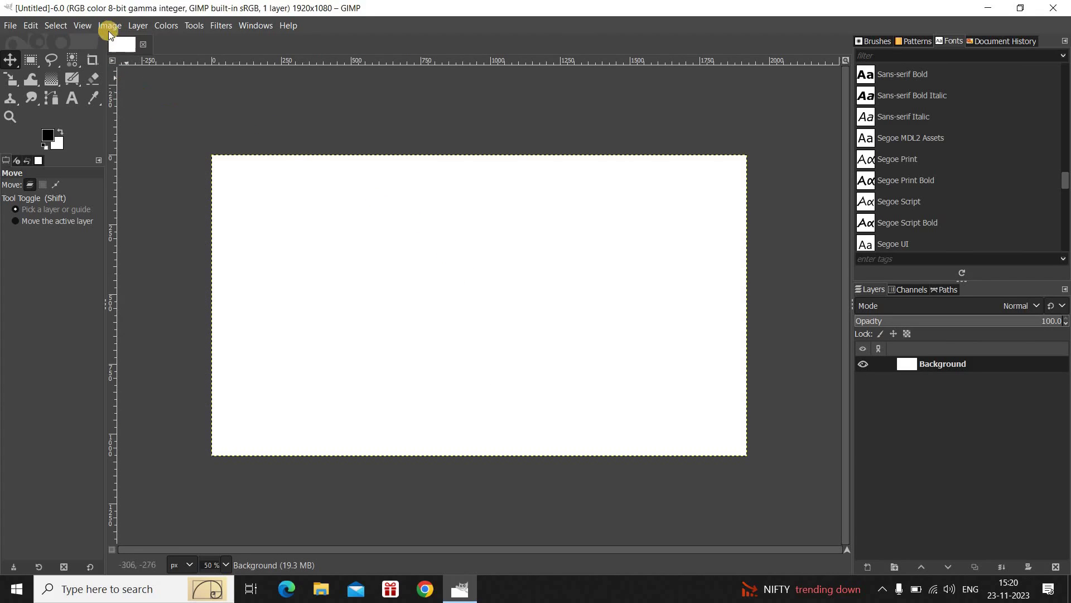
{"action": "left_click", "coordinate": [106, 26]}
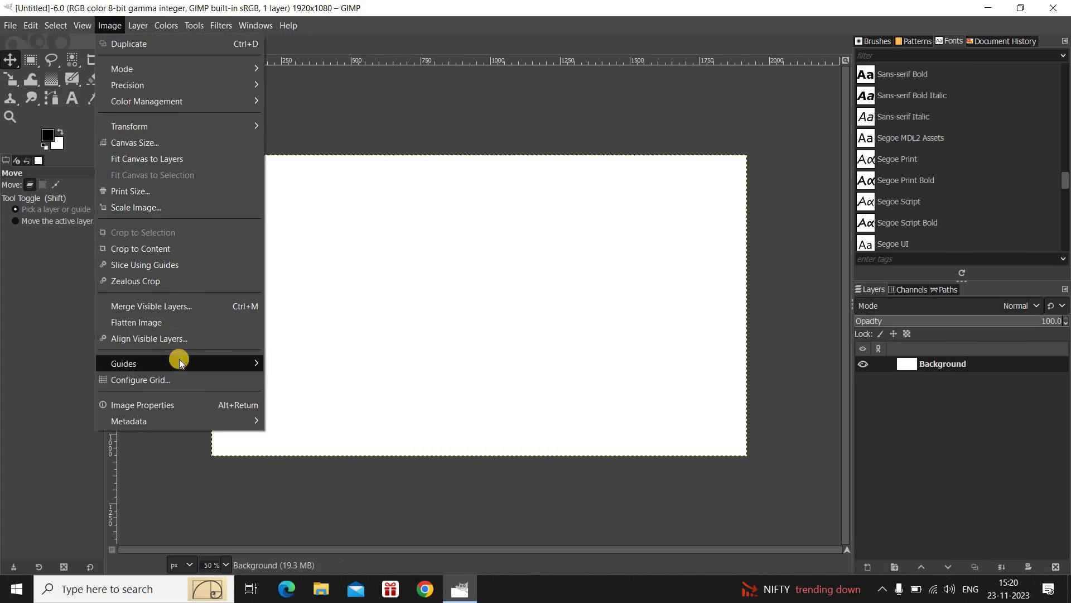
{"action": "mouse_move", "coordinate": [167, 363]}
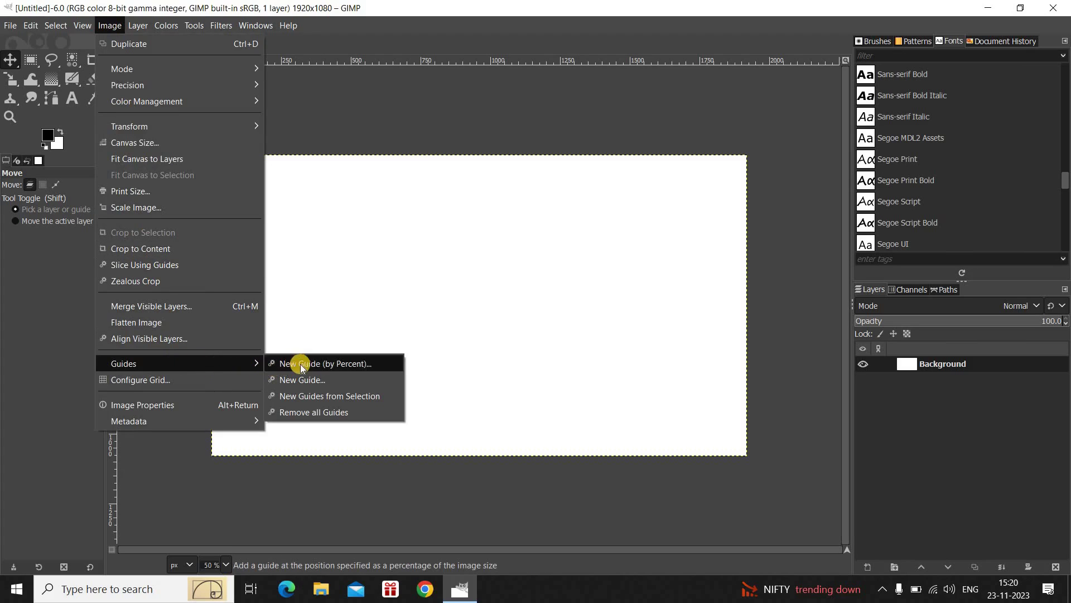
{"action": "left_click", "coordinate": [334, 366]}
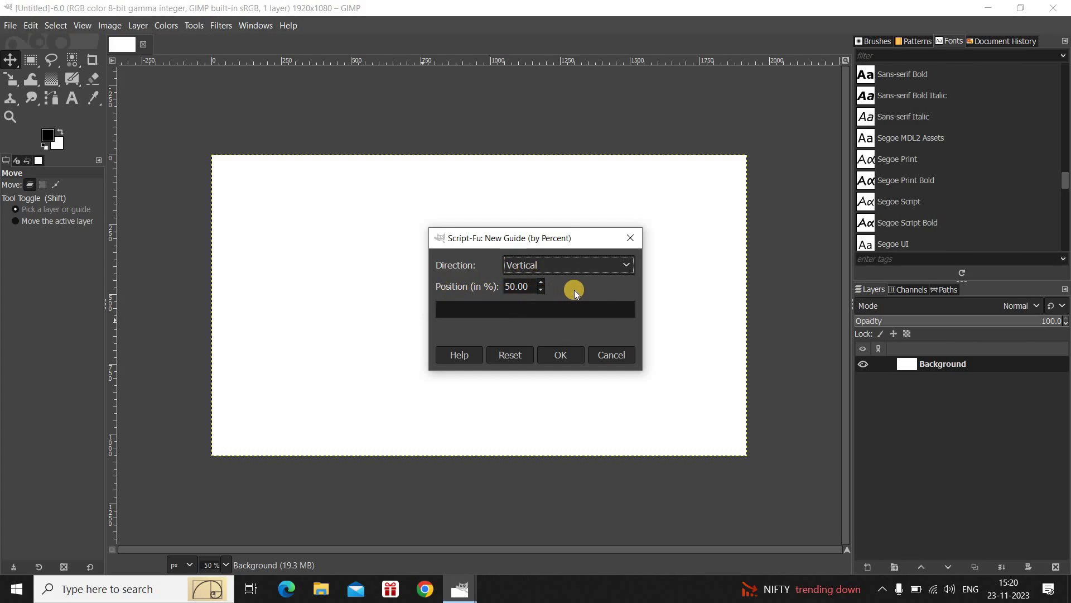
{"action": "left_click", "coordinate": [560, 354]}
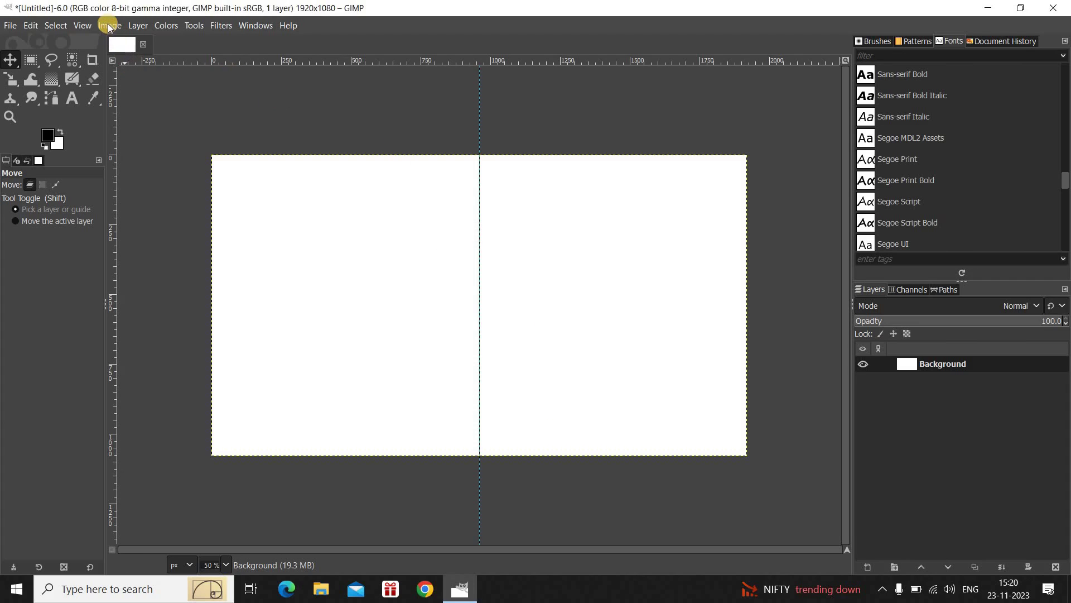
Add a horizontal guide at 50% of the canvas height
{"action": "left_click", "coordinate": [109, 25]}
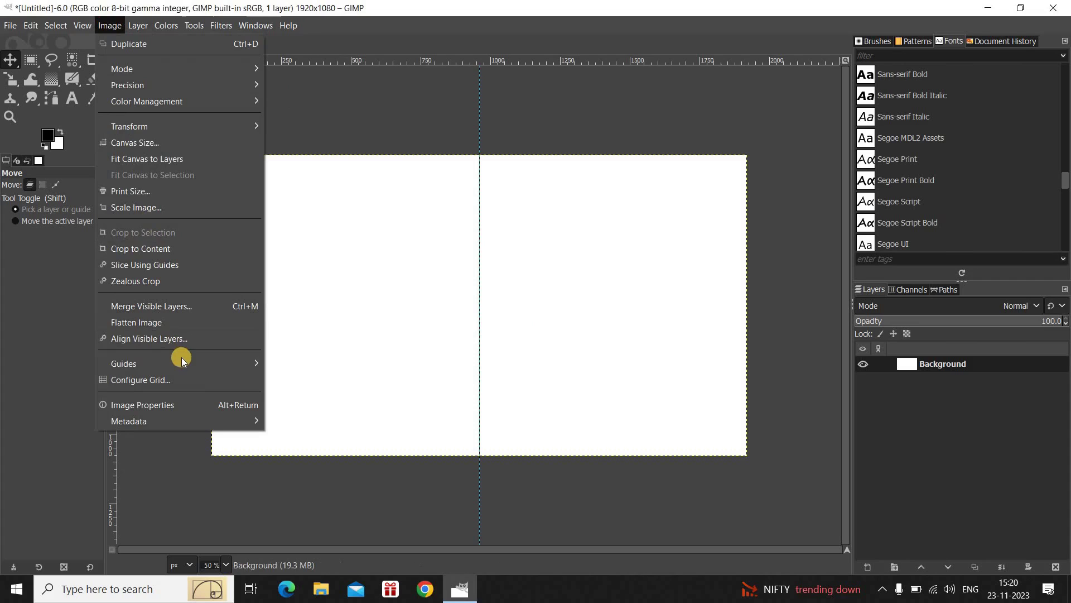
{"action": "mouse_move", "coordinate": [124, 363]}
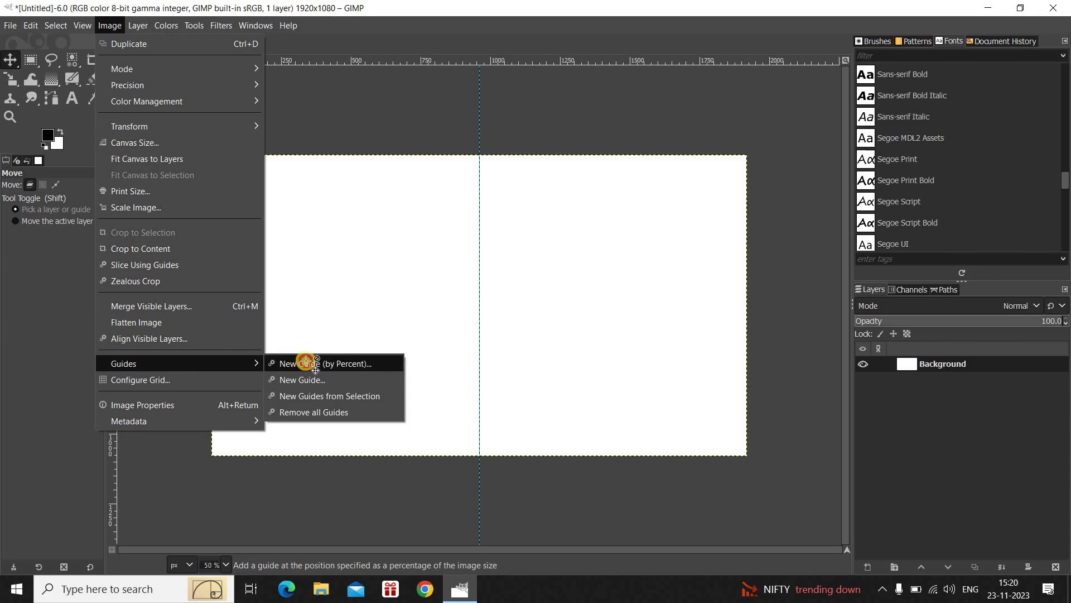
{"action": "left_click", "coordinate": [304, 364]}
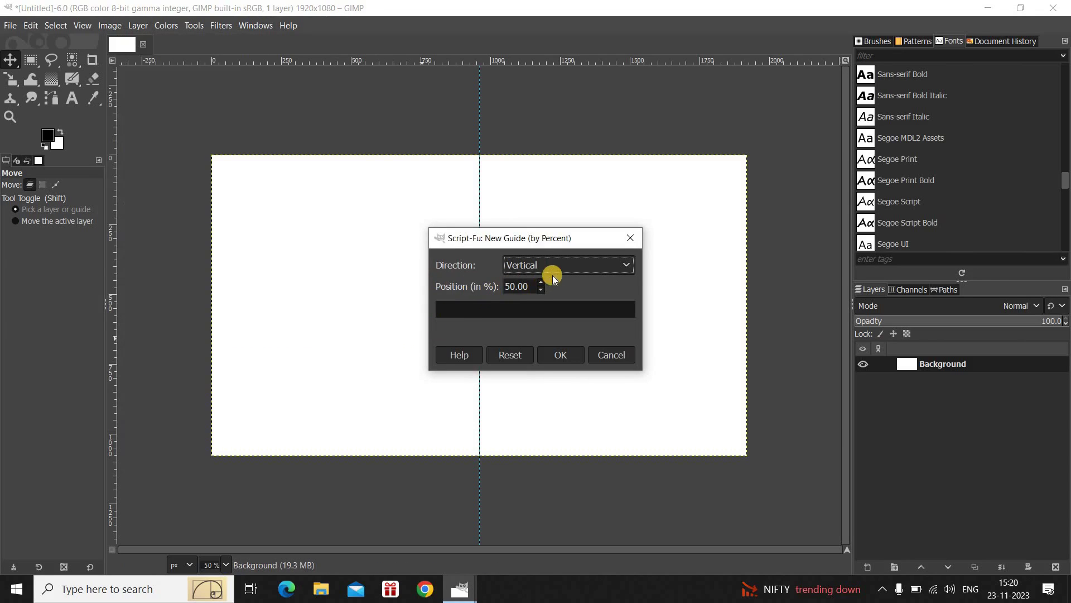
{"action": "left_click", "coordinate": [581, 266]}
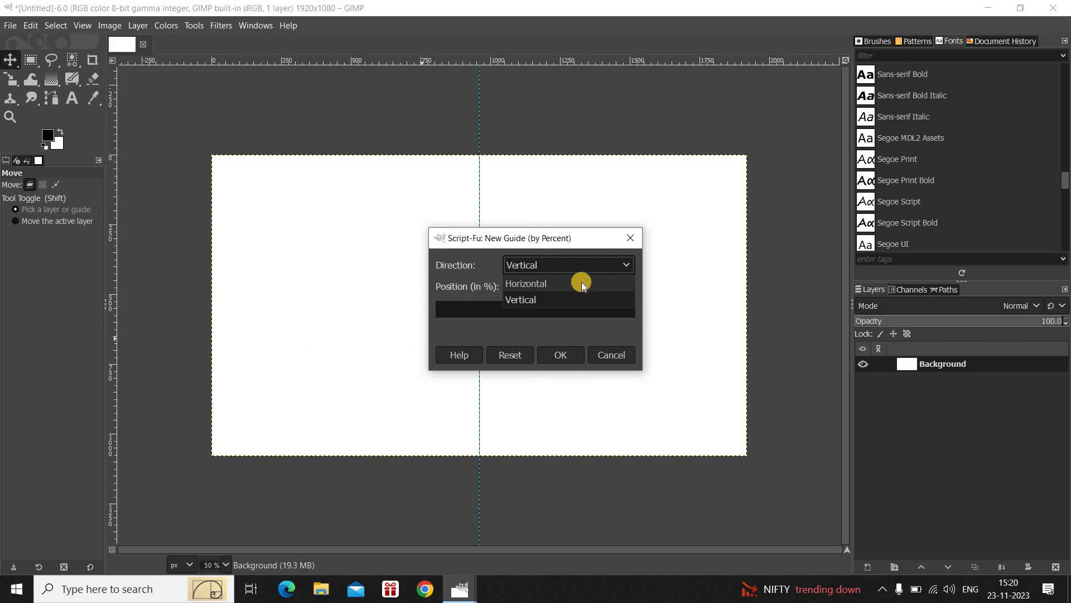
{"action": "left_click", "coordinate": [582, 285]}
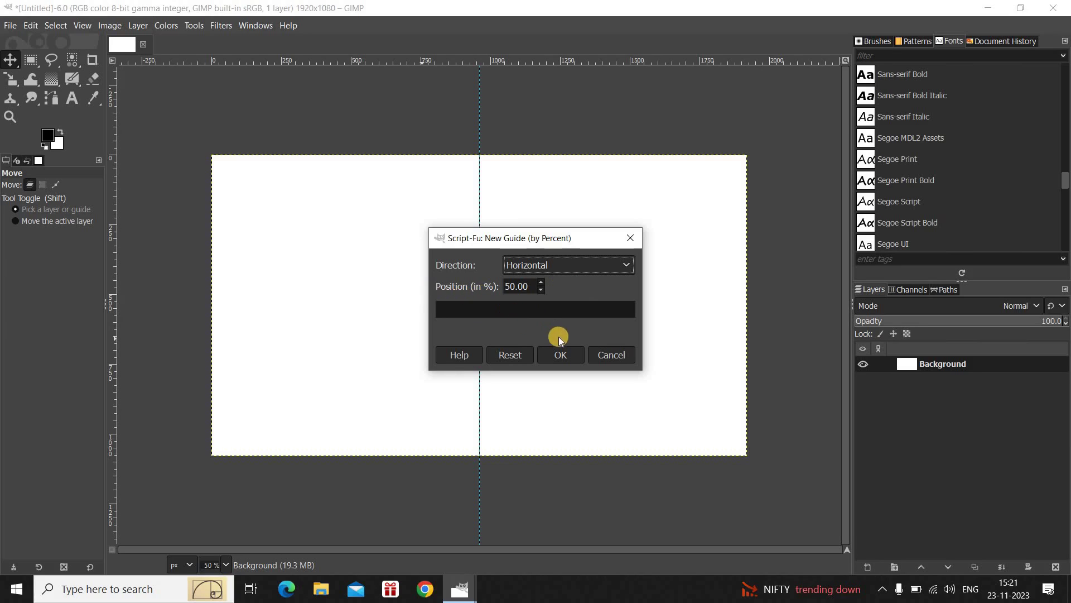
{"action": "left_click", "coordinate": [569, 356]}
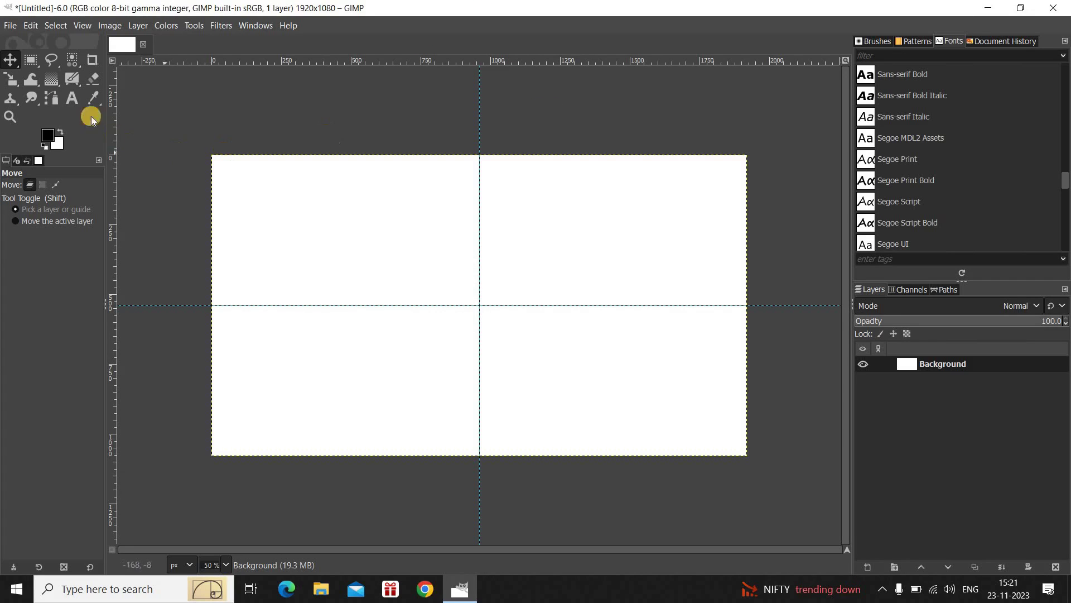
Draw a fixed 1:1 ellipse selection and centre it on the guide intersection
{"action": "left_click_drag", "start_coordinate": [32, 63], "coordinate": [70, 78]}
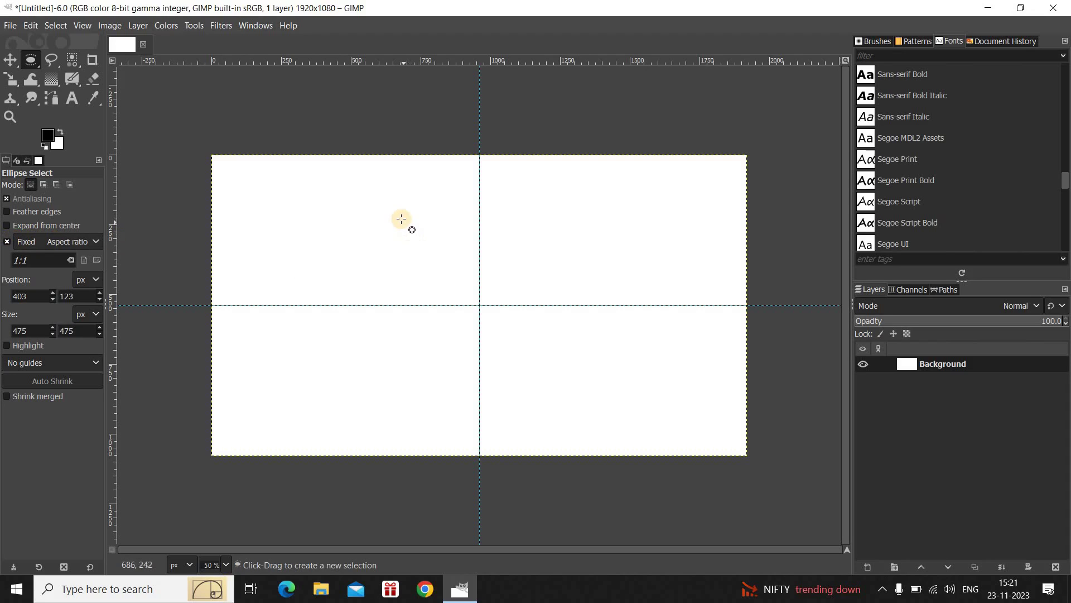
{"action": "left_click_drag", "start_coordinate": [401, 218], "coordinate": [580, 407]}
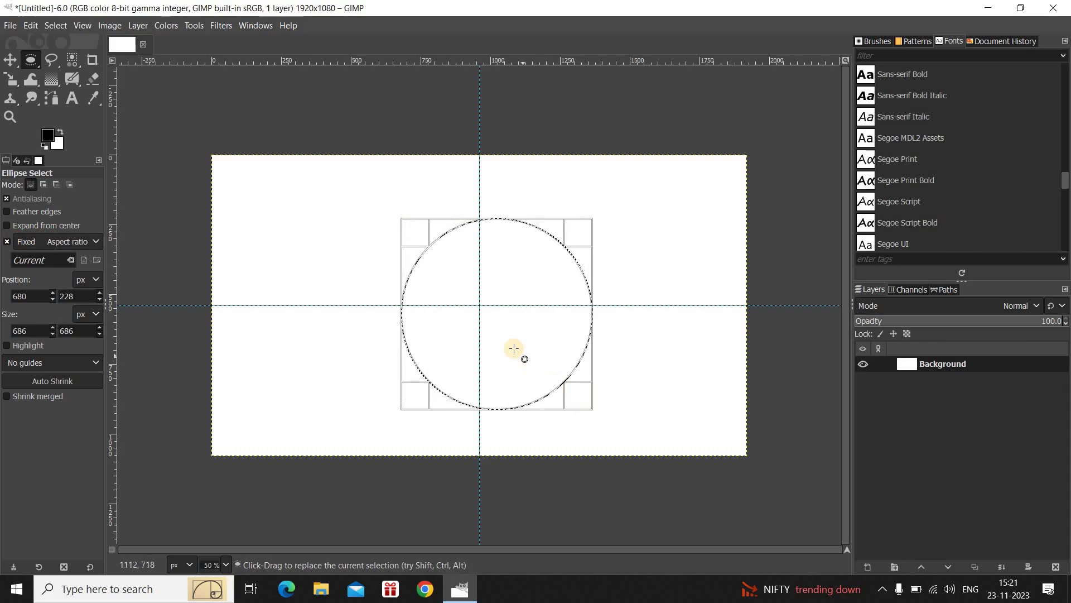
{"action": "left_click_drag", "start_coordinate": [514, 349], "coordinate": [496, 340]}
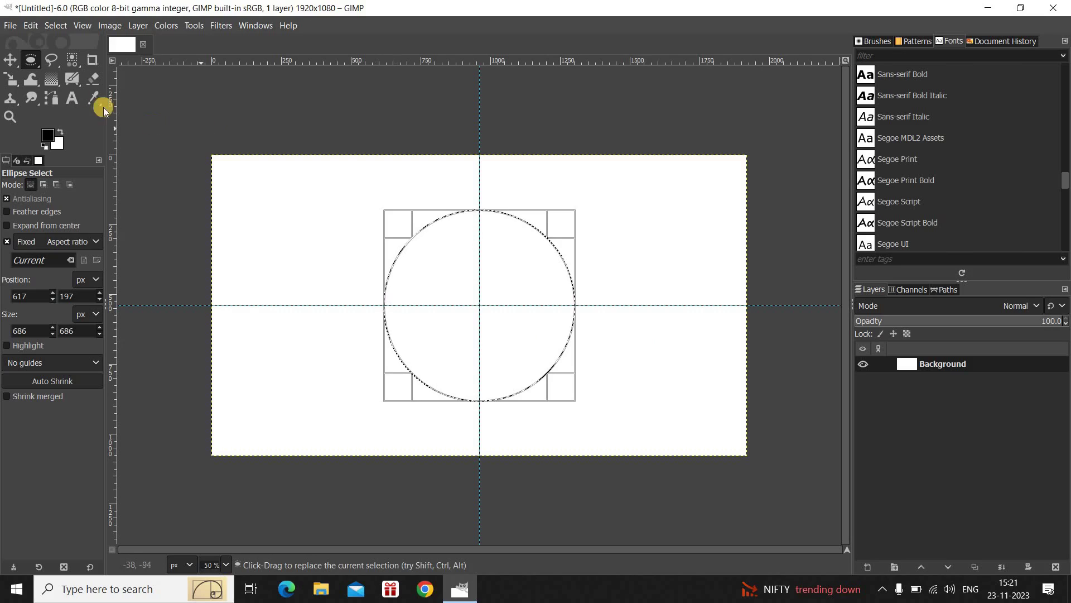
{"action": "left_click_drag", "start_coordinate": [30, 60], "coordinate": [65, 65]}
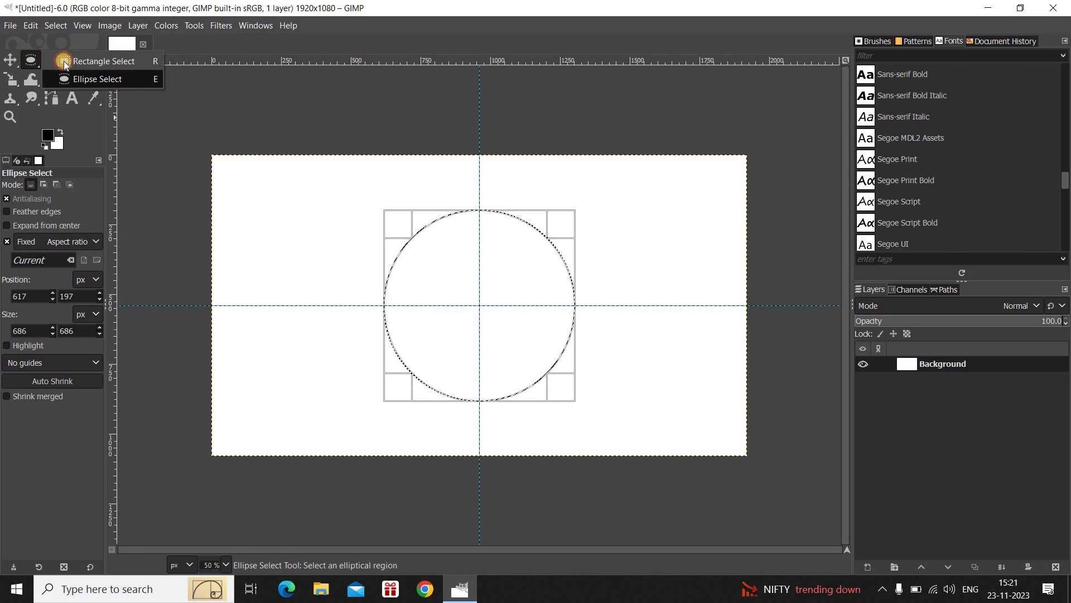
{"action": "left_click", "coordinate": [65, 64]}
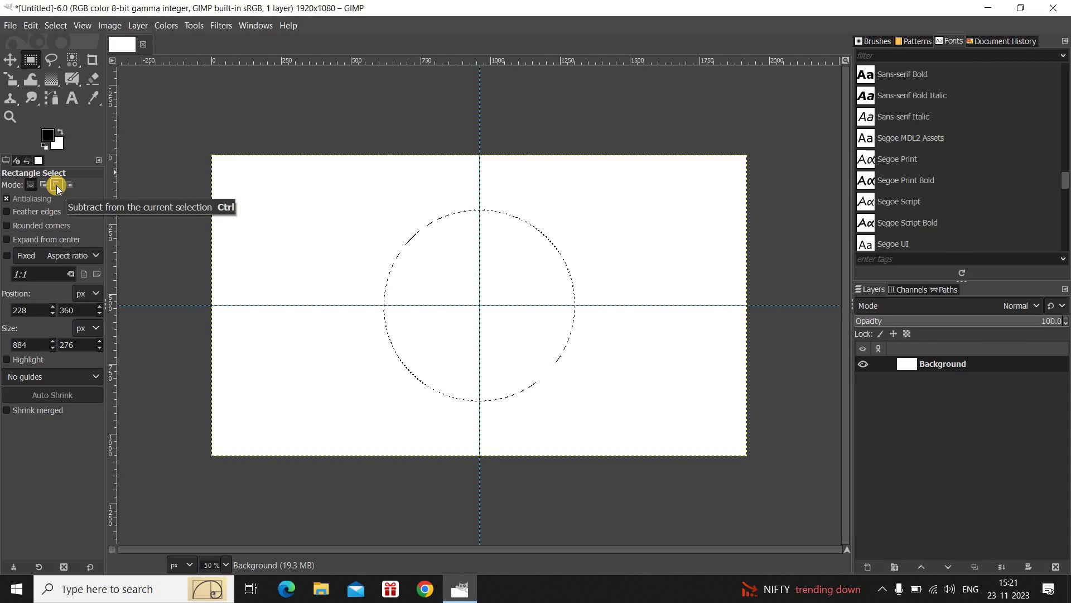
Subtract a rectangle aligned to the horizontal guide, removing the circle's lower half
{"action": "left_click", "coordinate": [55, 185]}
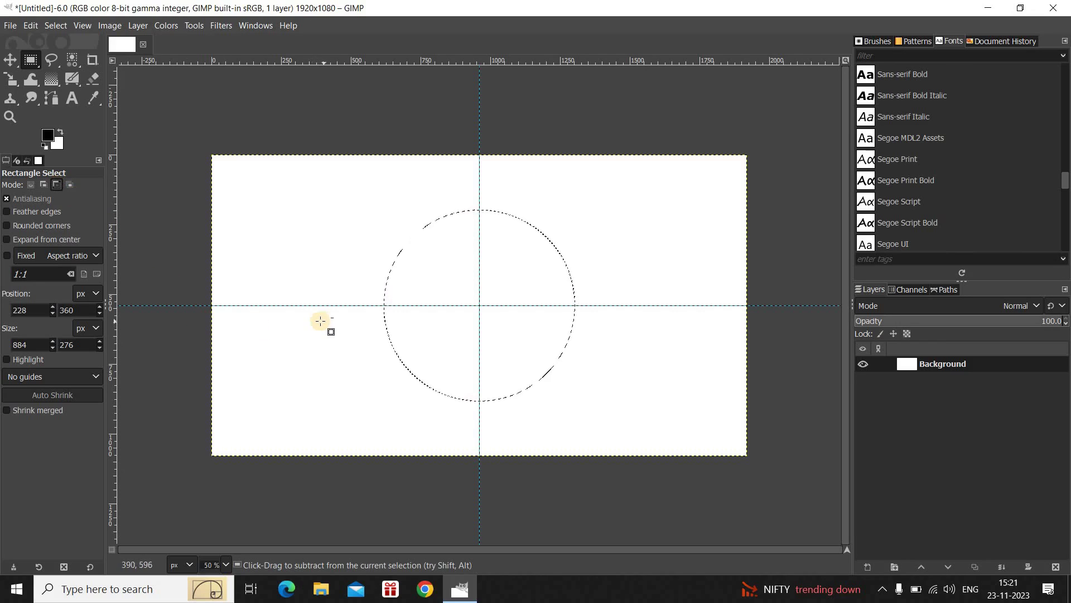
{"action": "left_click_drag", "start_coordinate": [320, 321], "coordinate": [601, 418]}
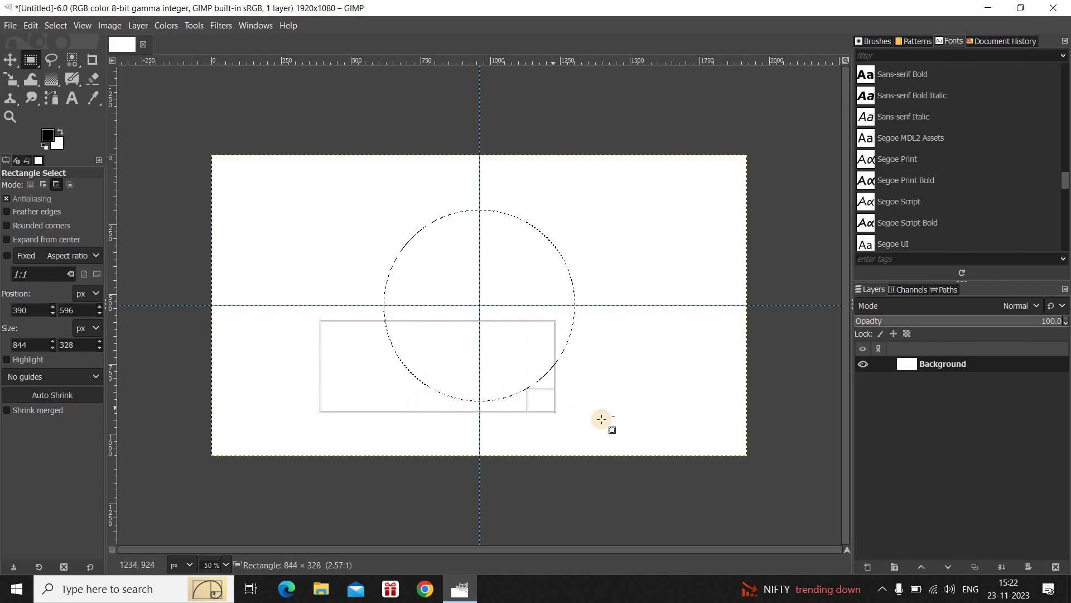
{"action": "left_click_drag", "start_coordinate": [601, 419], "coordinate": [671, 428]}
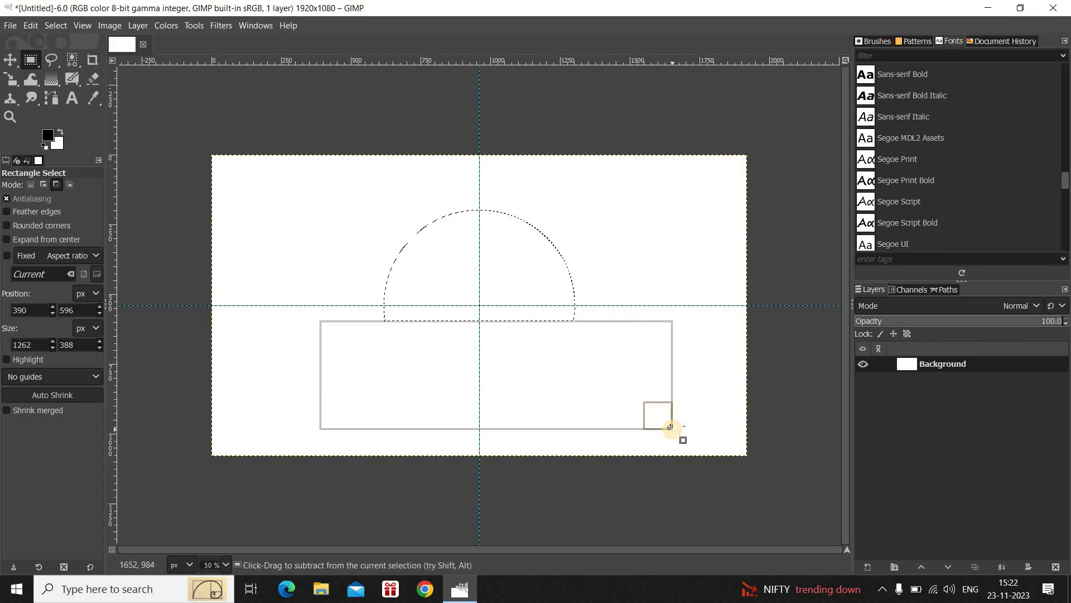
{"action": "left_click_drag", "start_coordinate": [509, 363], "coordinate": [502, 353]}
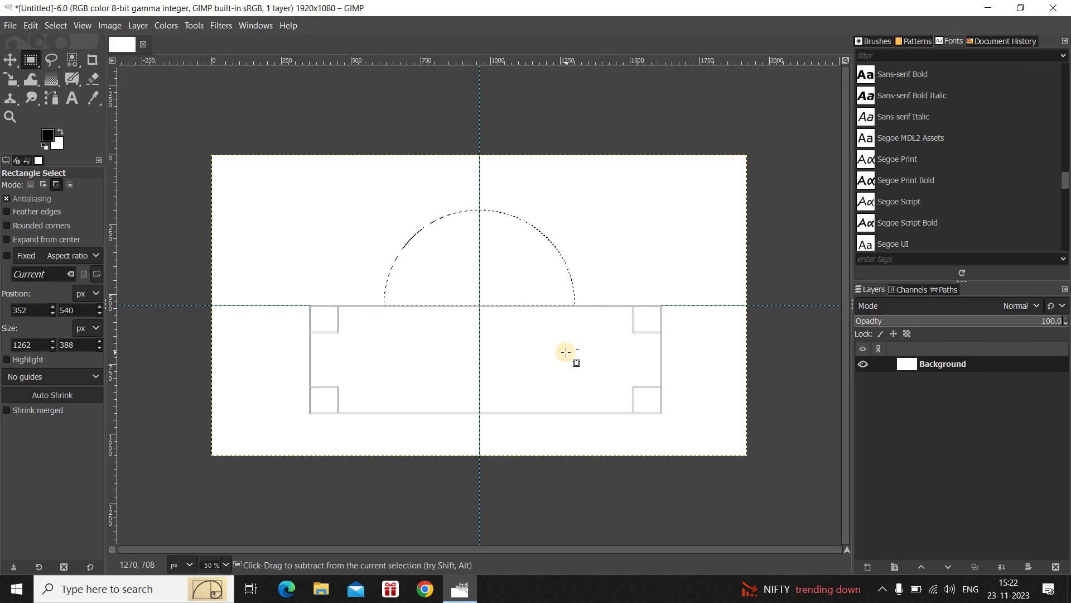
{"action": "left_click", "coordinate": [566, 352]}
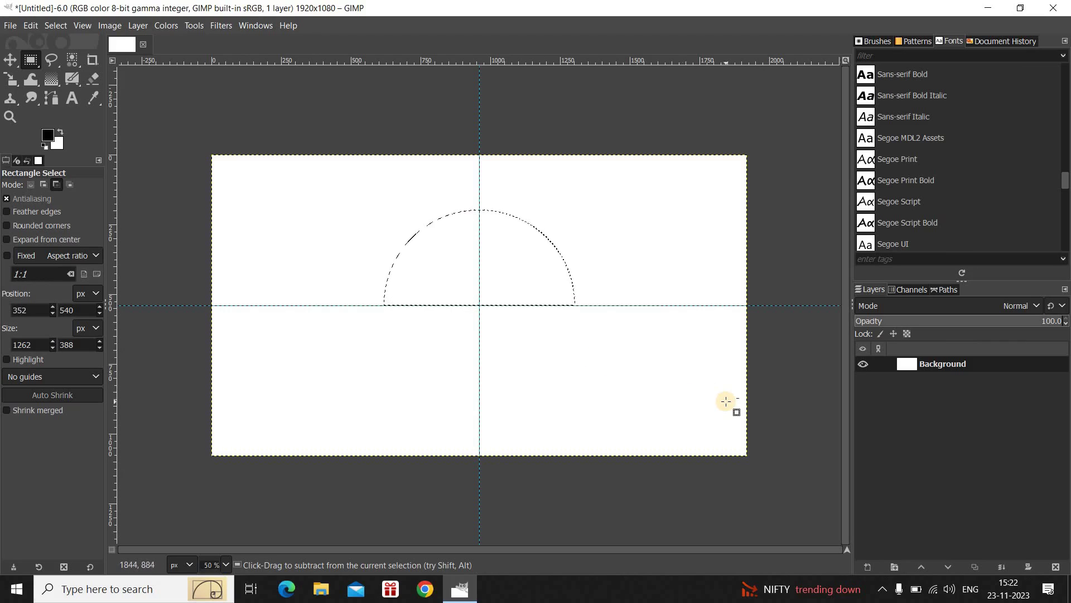
Convert the half-circle selection to a visible path, then set Select > None
{"action": "left_click", "coordinate": [948, 290]}
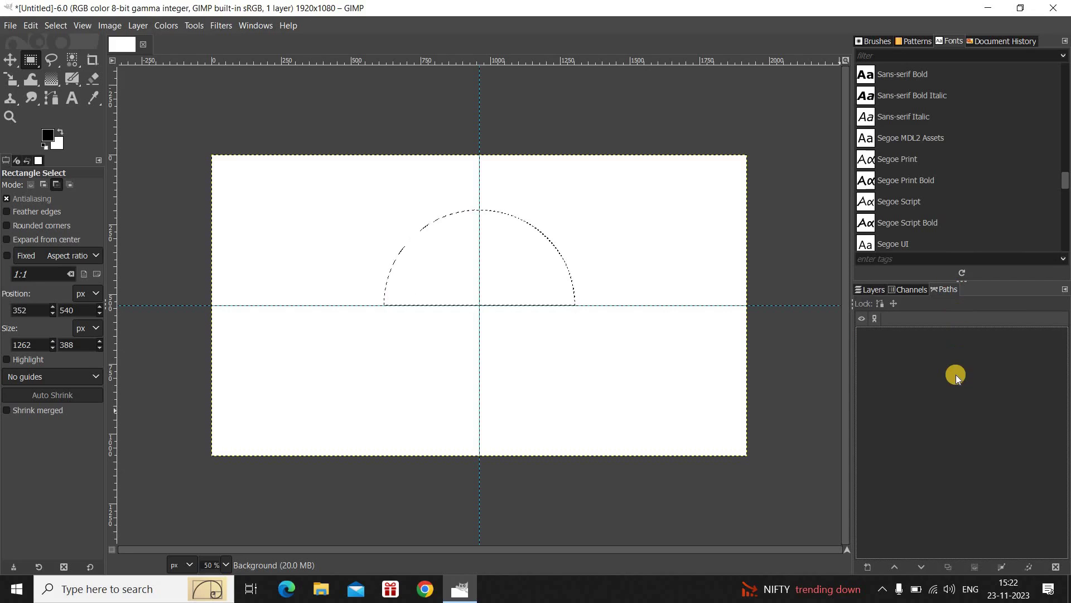
{"action": "left_click", "coordinate": [1002, 566]}
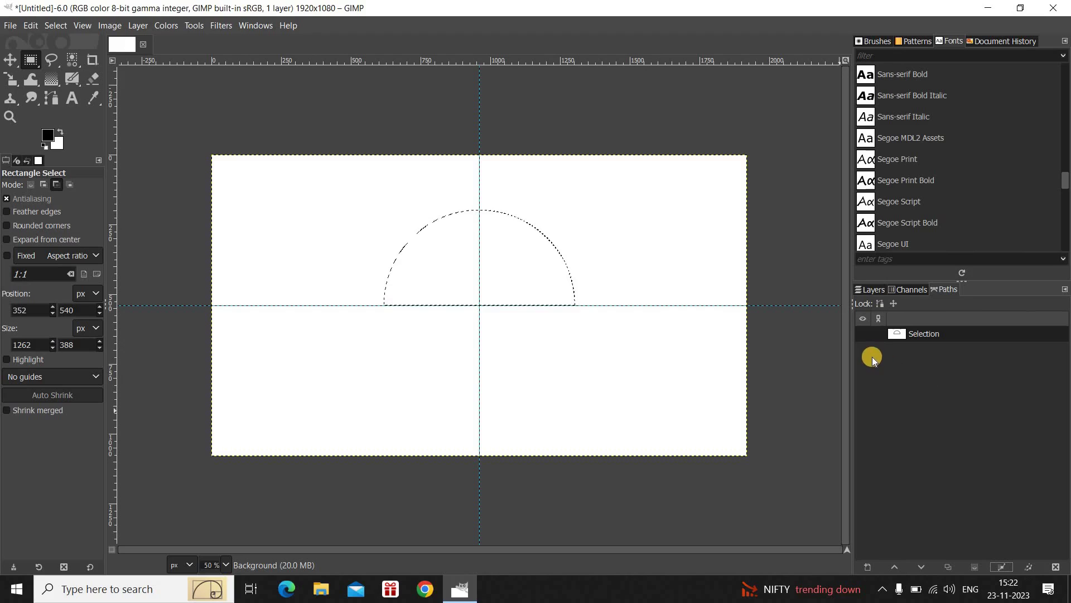
{"action": "mouse_move", "coordinate": [863, 333]}
{"action": "left_click", "coordinate": [863, 333]}
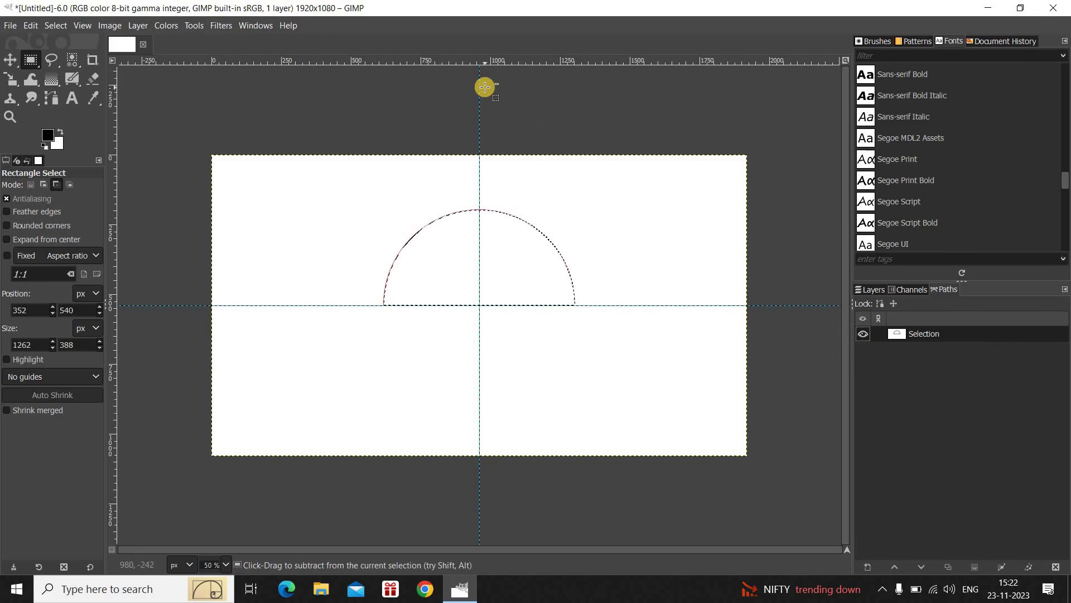
{"action": "left_click", "coordinate": [58, 27]}
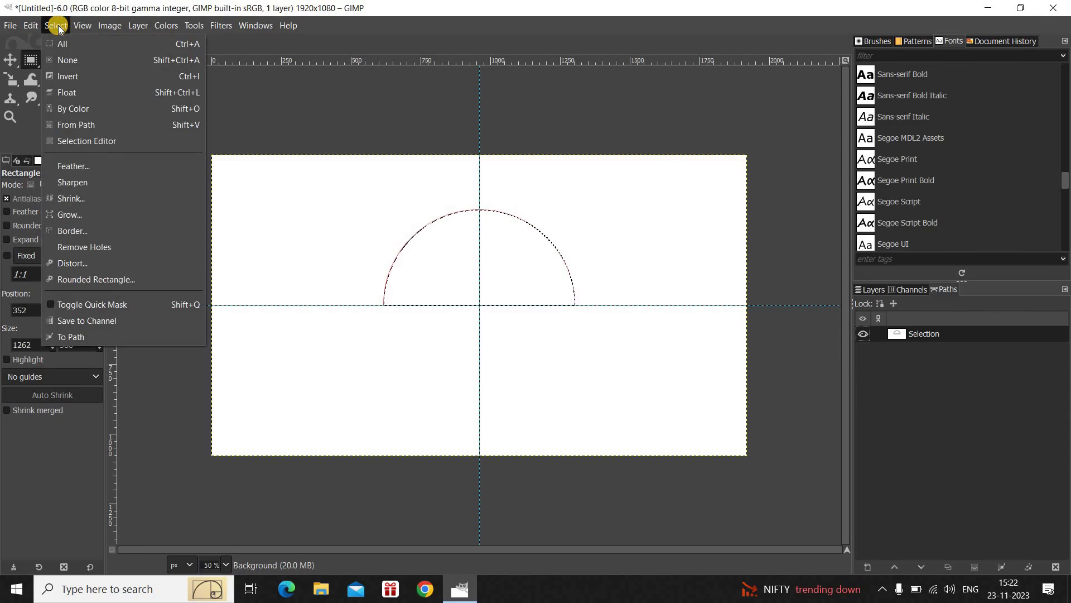
{"action": "left_click", "coordinate": [83, 59]}
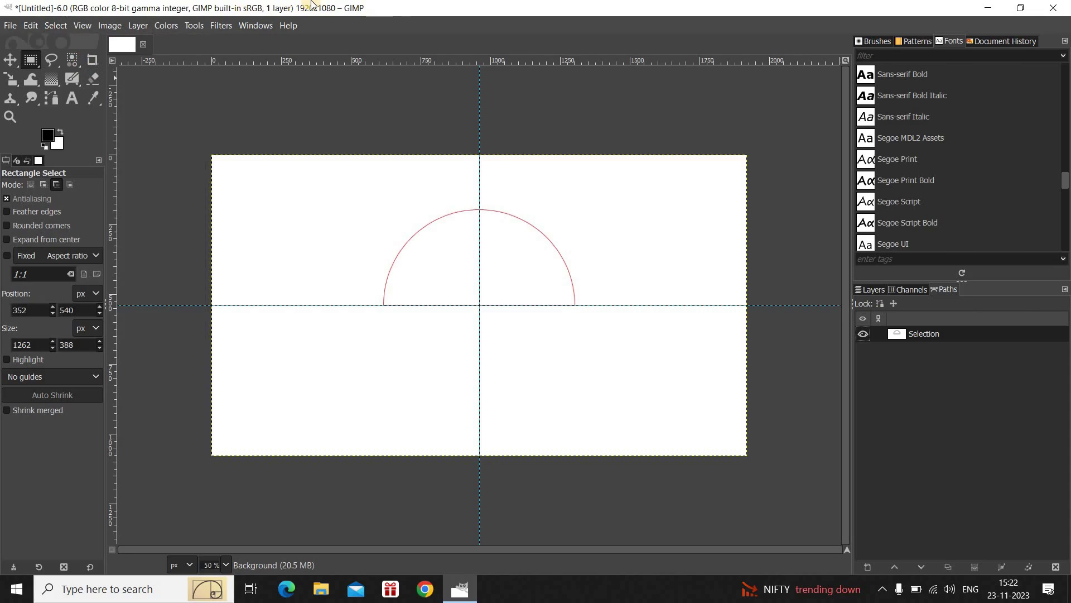
Select the semicircle path with the Paths tool and Ctrl-click its straight baseline segment
{"action": "left_click", "coordinate": [52, 98]}
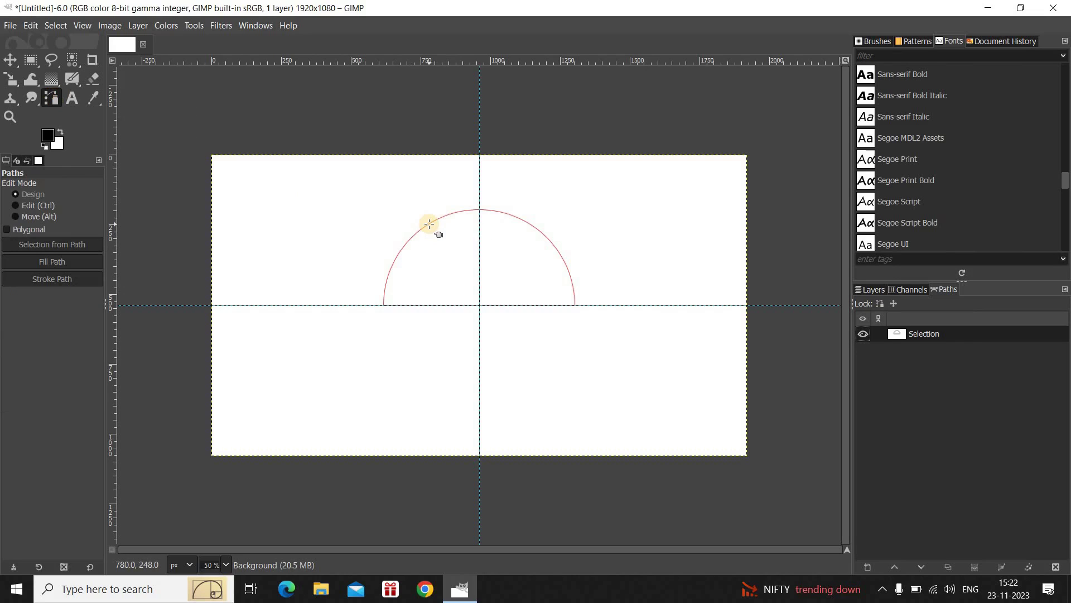
{"action": "left_click", "coordinate": [429, 224]}
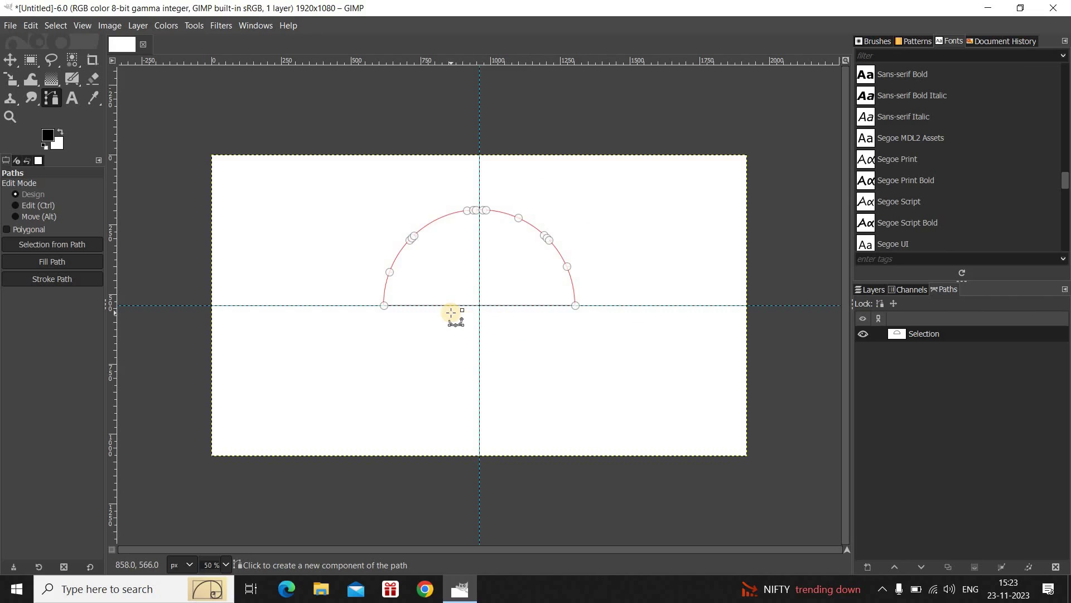
{"action": "key", "text": "ctrl"}
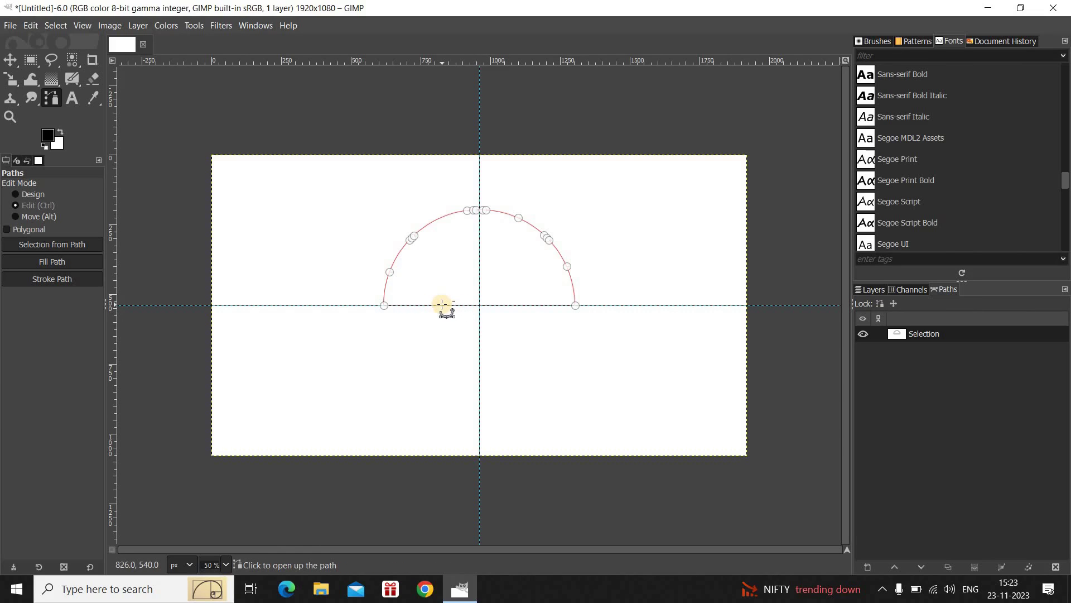
{"action": "left_click", "coordinate": [442, 305]}
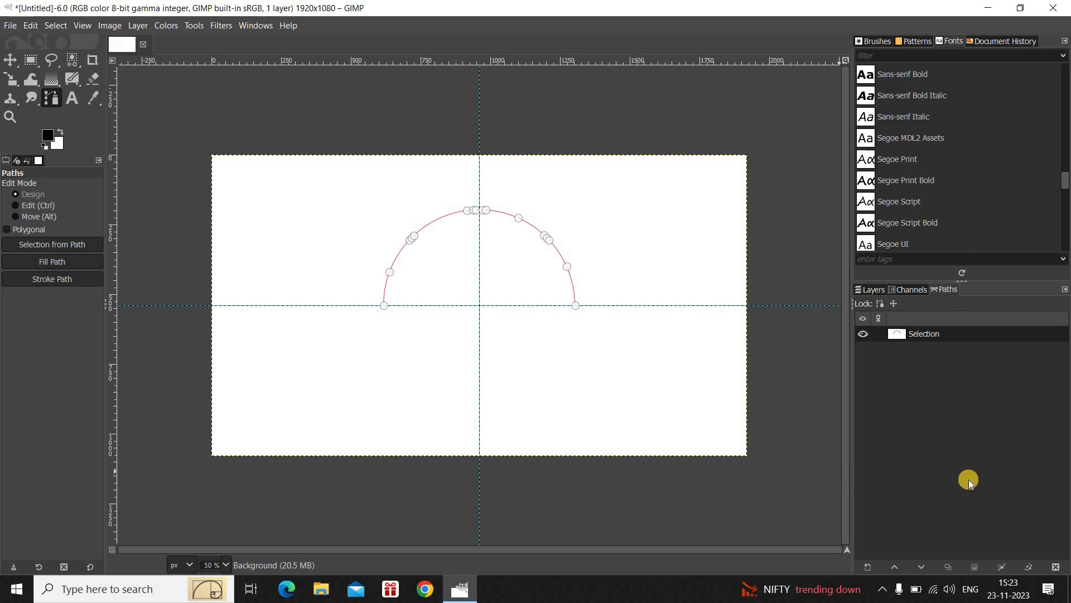
Stroke the arc path with a 20 px black line using Paint along the path
{"action": "left_click", "coordinate": [1028, 562]}
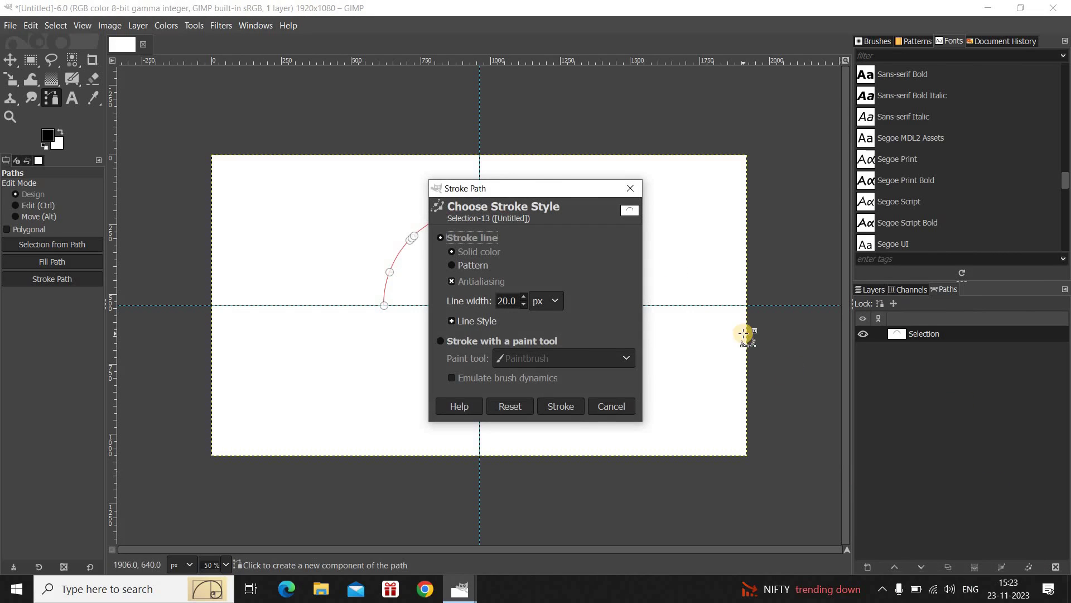
{"action": "left_click_drag", "start_coordinate": [547, 188], "coordinate": [761, 138]}
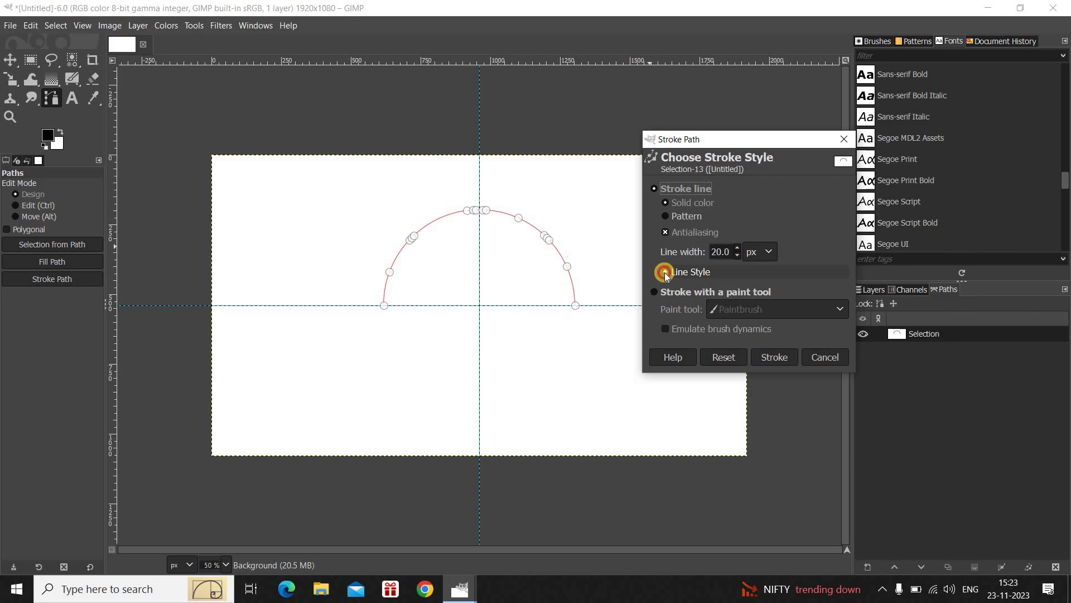
{"action": "left_click", "coordinate": [664, 272]}
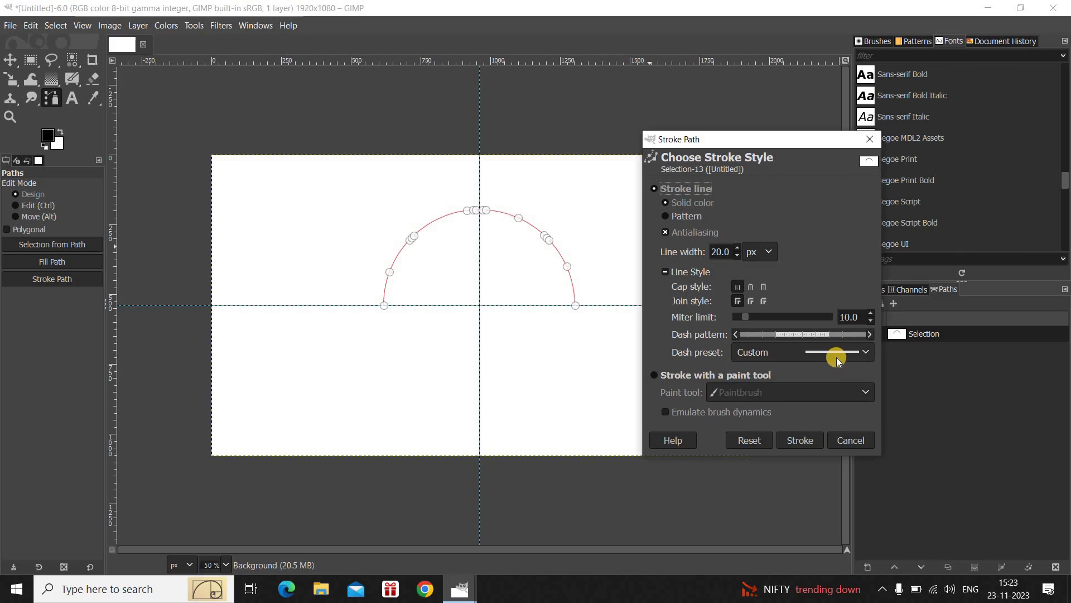
{"action": "left_click", "coordinate": [800, 440]}
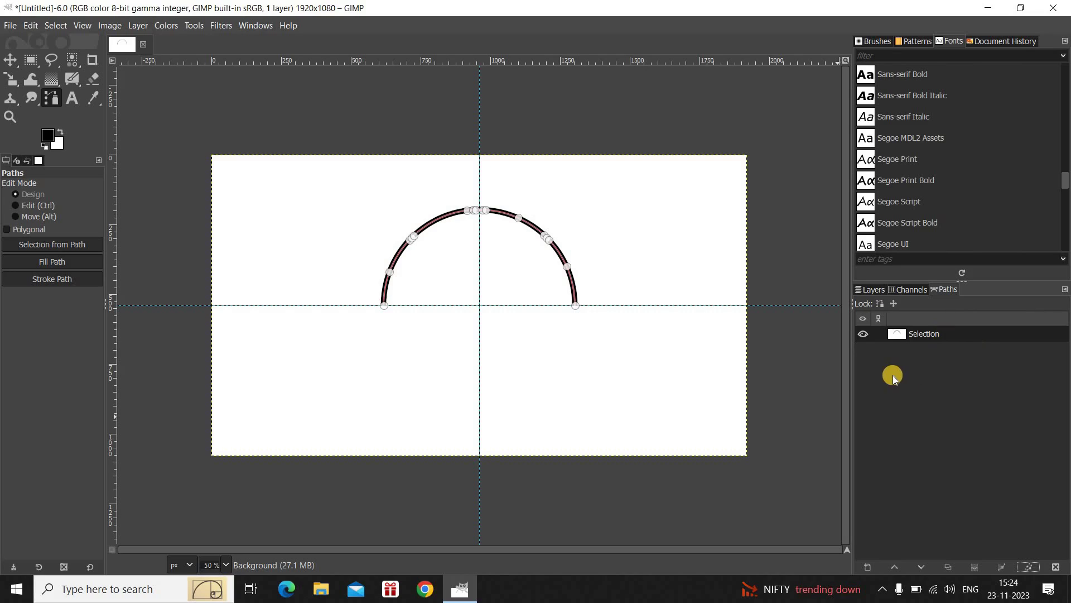
Hide the path outline and remove all guides with Image > Guides > Remove all Guides
{"action": "left_click", "coordinate": [863, 335]}
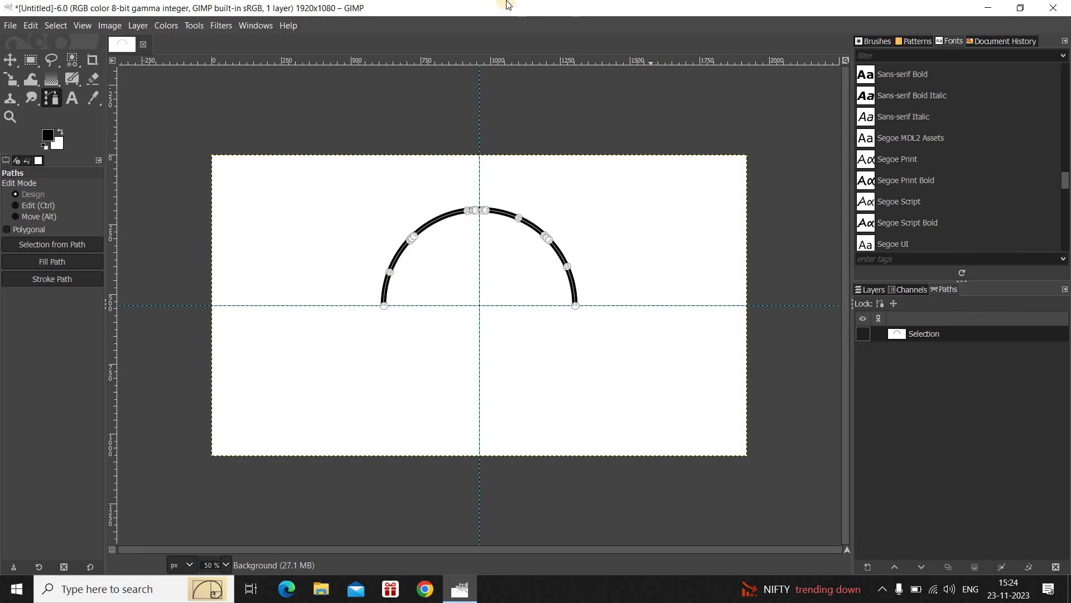
{"action": "left_click", "coordinate": [10, 60]}
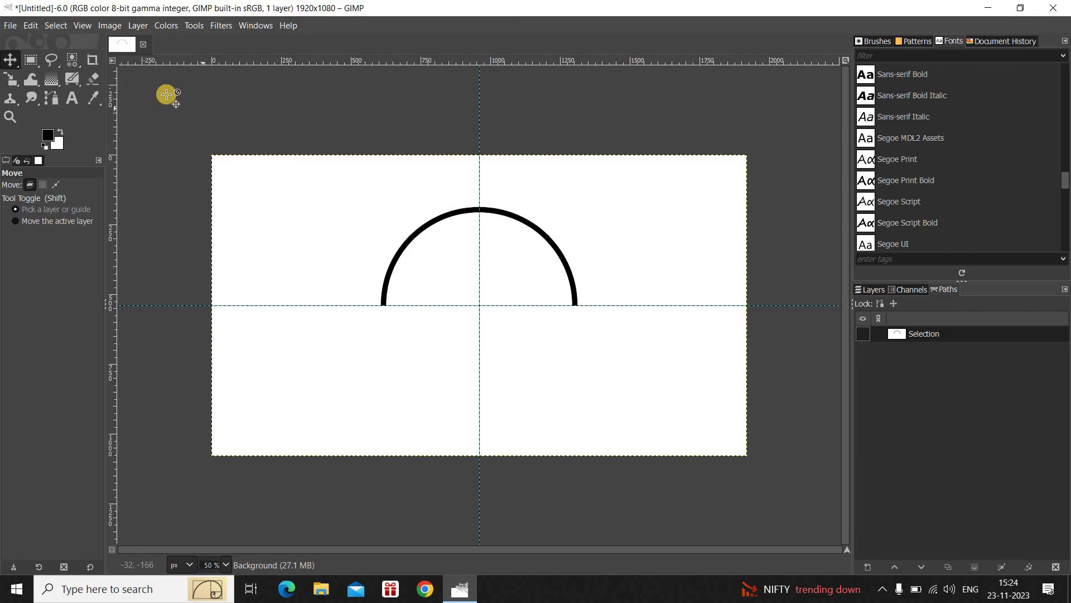
{"action": "left_click", "coordinate": [110, 26]}
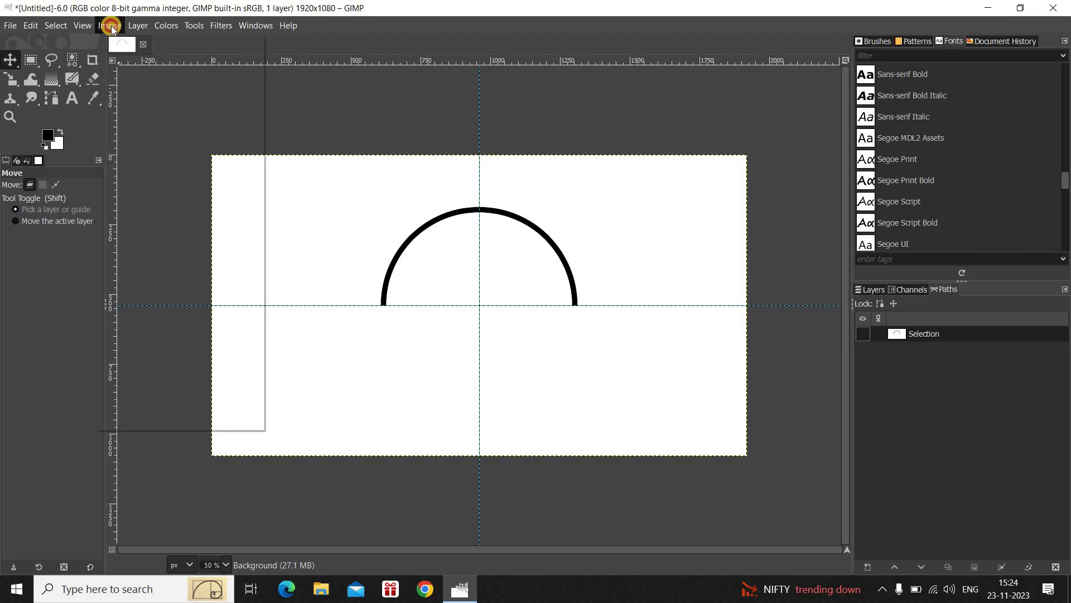
{"action": "mouse_move", "coordinate": [123, 363]}
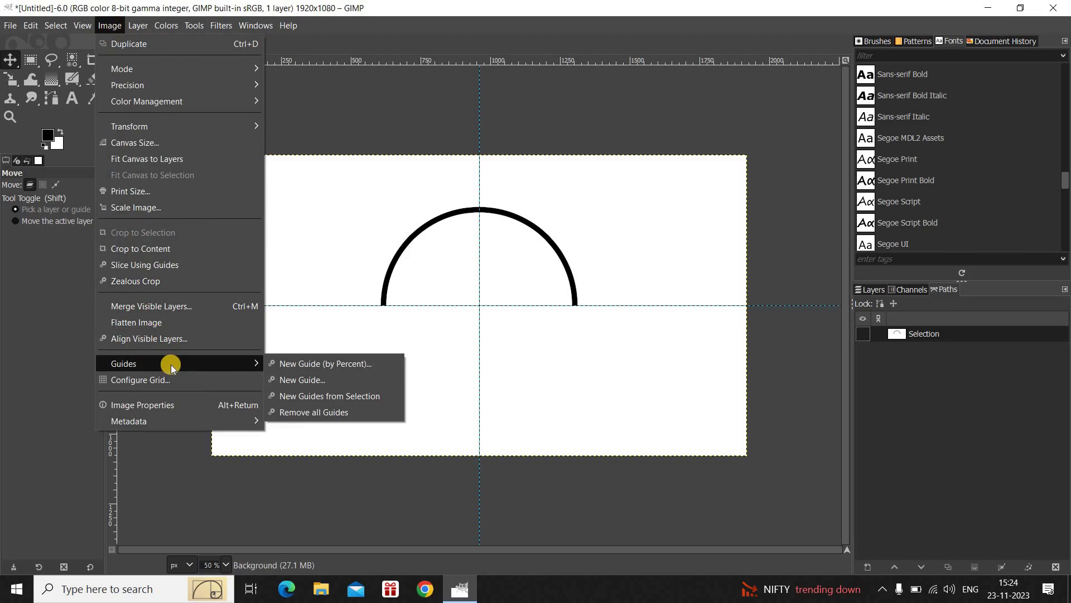
{"action": "left_click", "coordinate": [364, 413]}
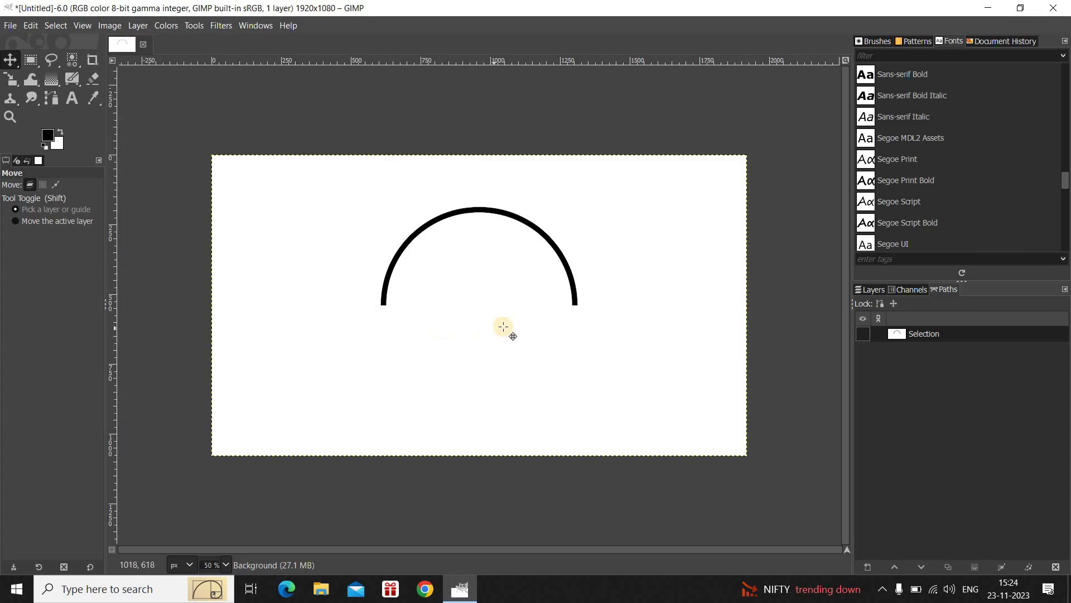
{"action": "left_click", "coordinate": [876, 290]}
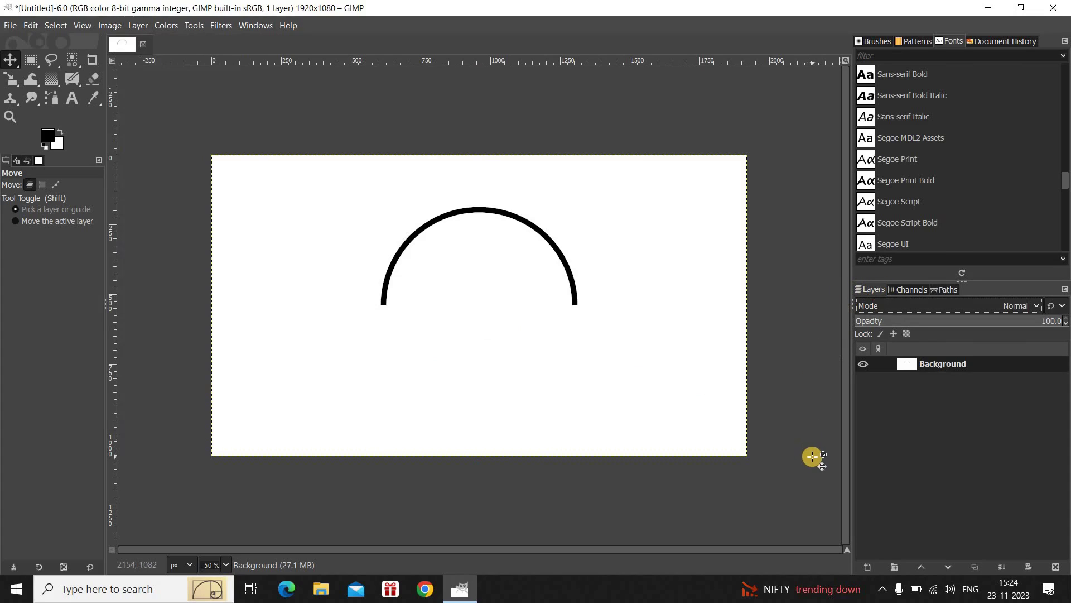